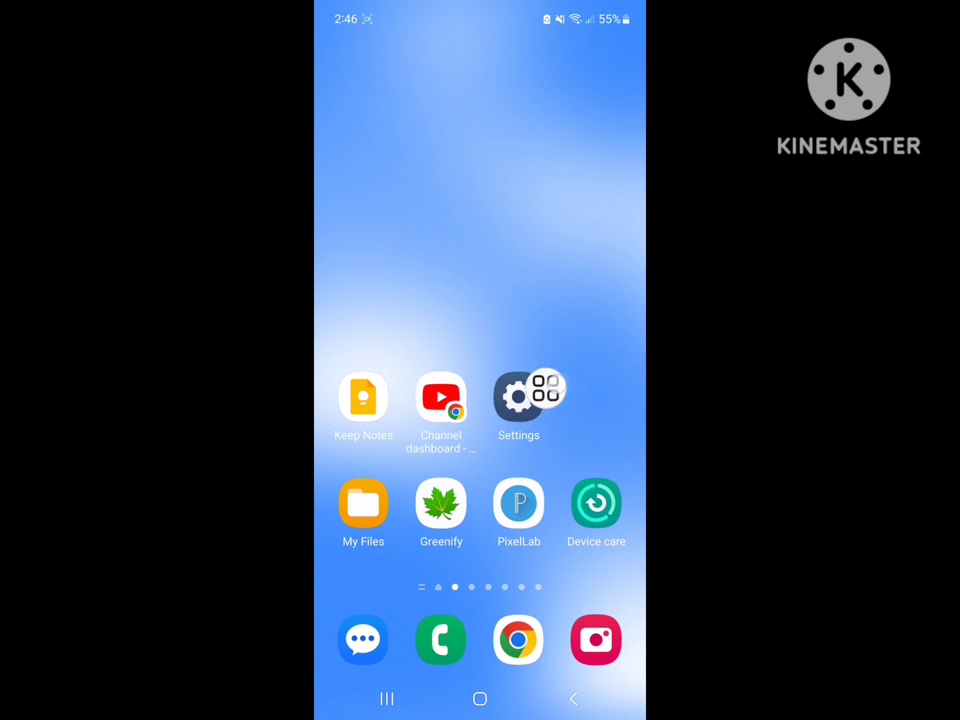
- Swipe on the home screen to reach the Settings app
mouse_move(626, 350)
mouse_down()
mouse_move(494, 427)
mouse_move(551, 423)
mouse_up()
- Open Settings, go to Apps and scroll the app list toward Camera
click(519, 396)
click(456, 438)
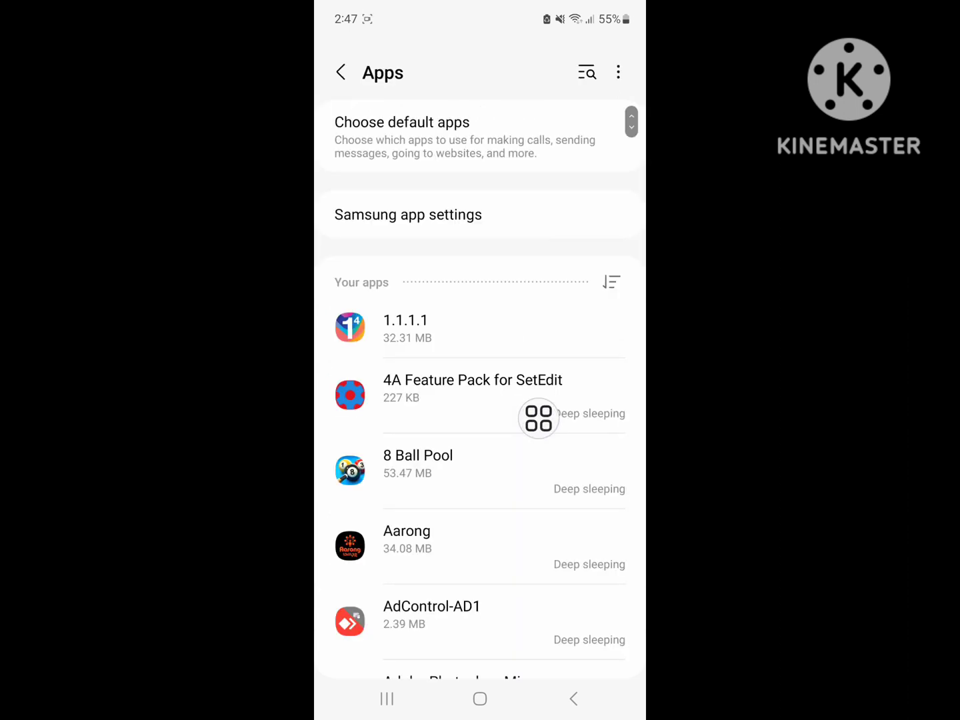
scroll(480, 450, down, 10)
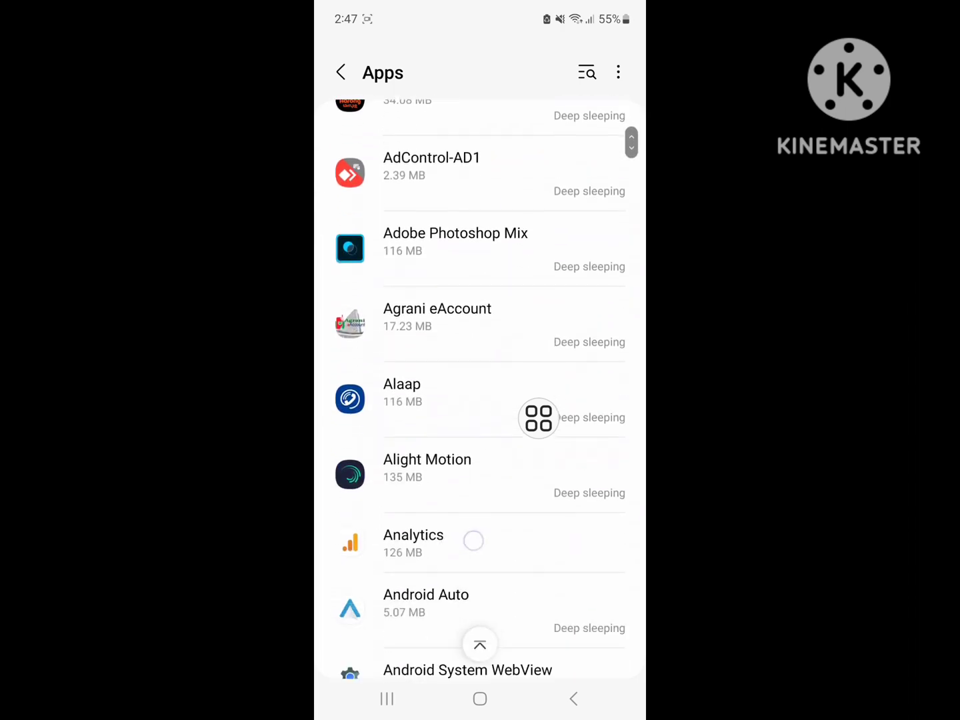
scroll(480, 390, down, 4)
scroll(481, 391, down, 4)
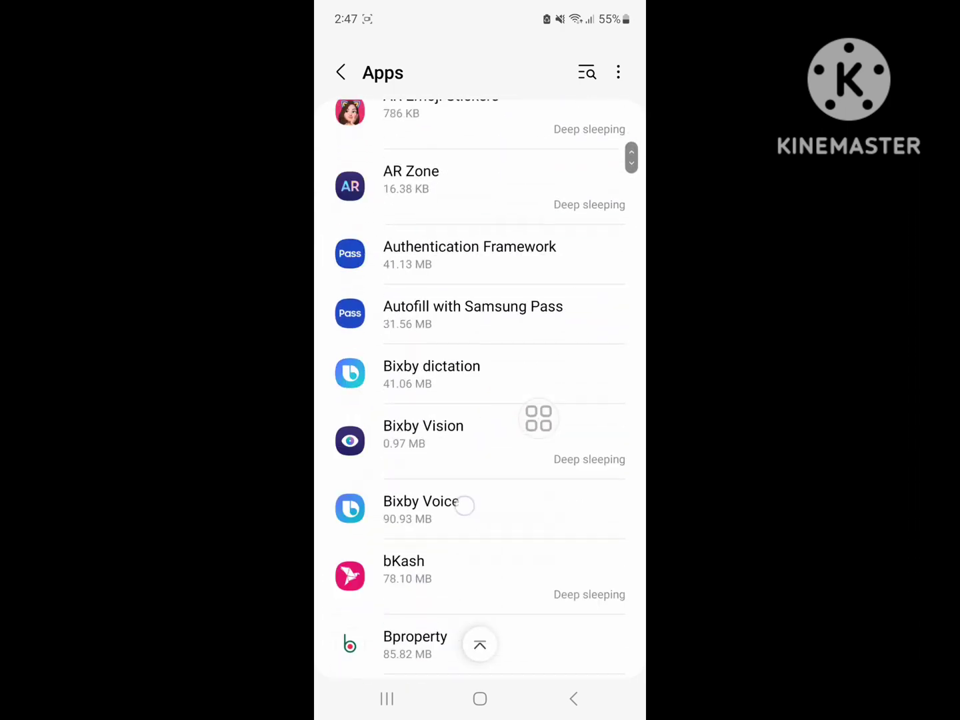
scroll(480, 391, down, 5)
scroll(480, 391, down, 3)
mouse_move(539, 418)
mouse_down()
mouse_move(448, 405)
mouse_move(589, 393)
mouse_move(535, 440)
mouse_move(557, 464)
mouse_up()
- From Camera's app info, delete its storage data, then force-stop it
click(529, 426)
scroll(477, 474, down, 3)
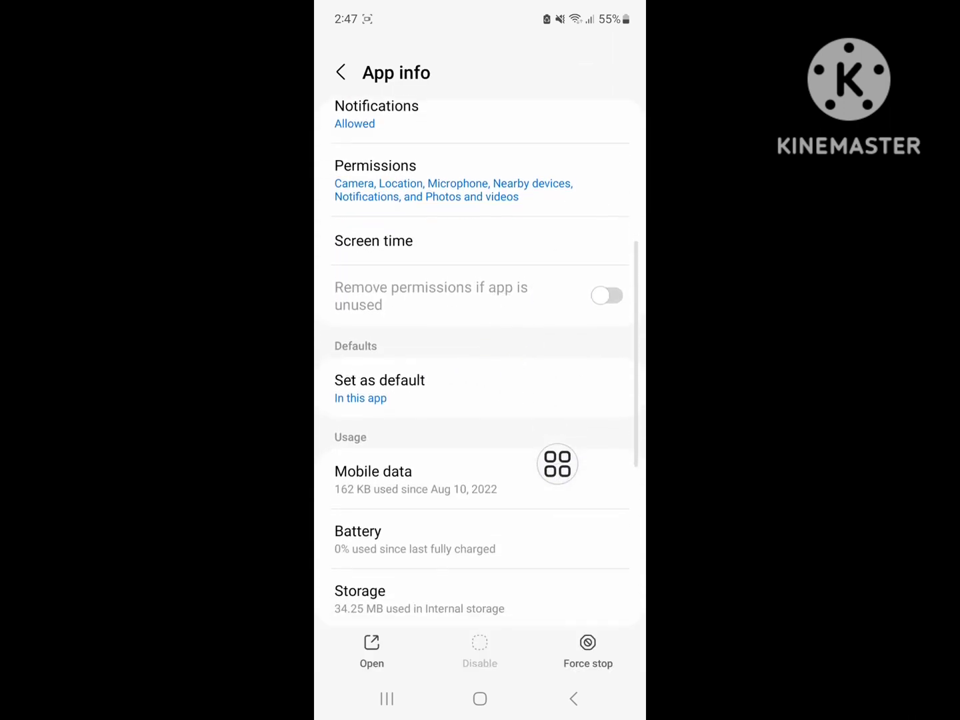
scroll(494, 460, down, 2)
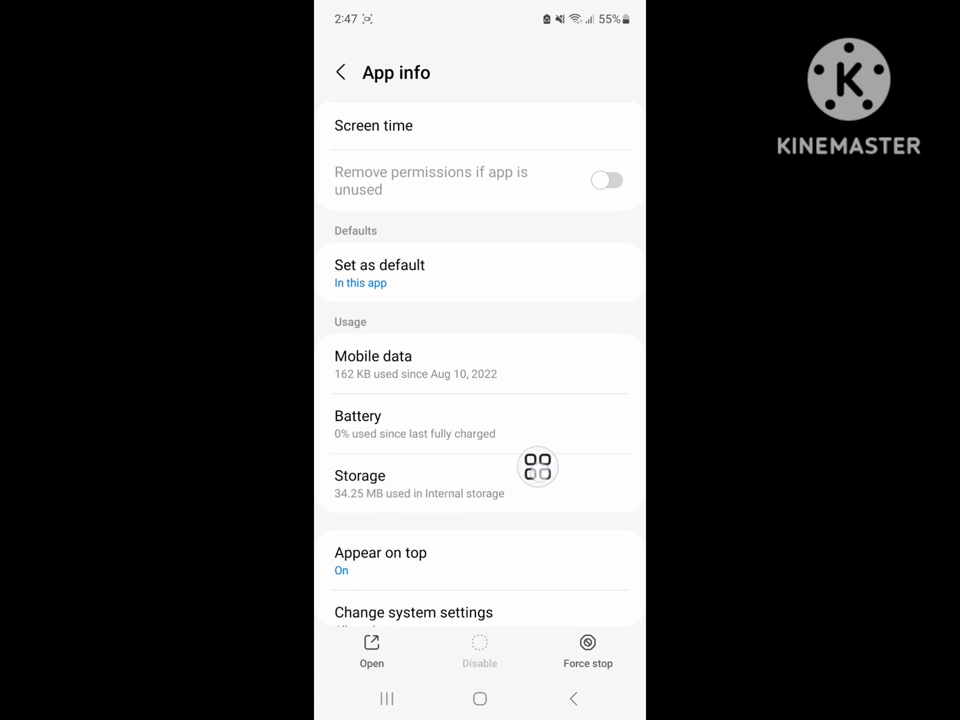
click(537, 467)
mouse_move(538, 466)
mouse_down()
mouse_move(384, 653)
mouse_move(455, 601)
mouse_move(583, 608)
mouse_move(548, 635)
mouse_move(622, 604)
mouse_up()
click(400, 649)
click(550, 632)
click(573, 699)
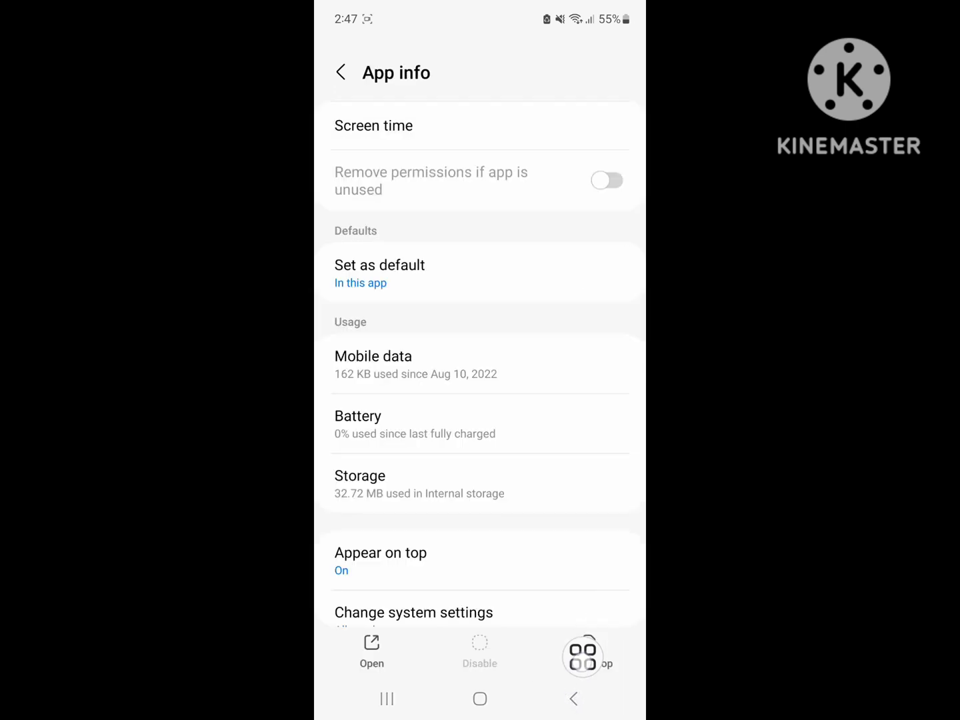
click(589, 645)
- Confirm the force stop and set Camera's location to 'Allow only while using the app'
click(558, 633)
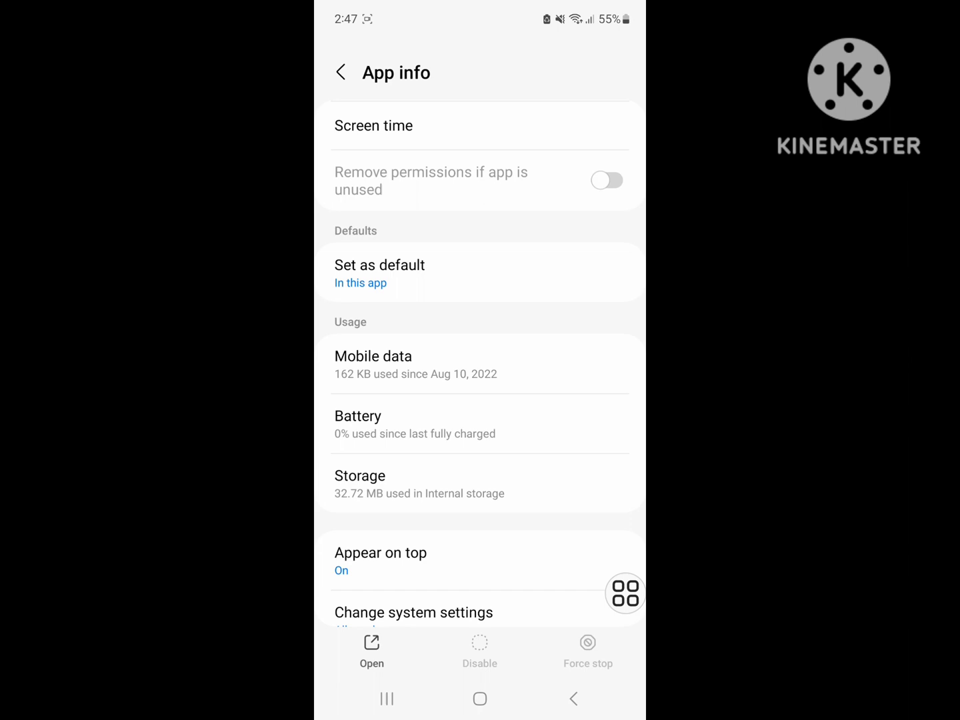
scroll(481, 360, up, 5)
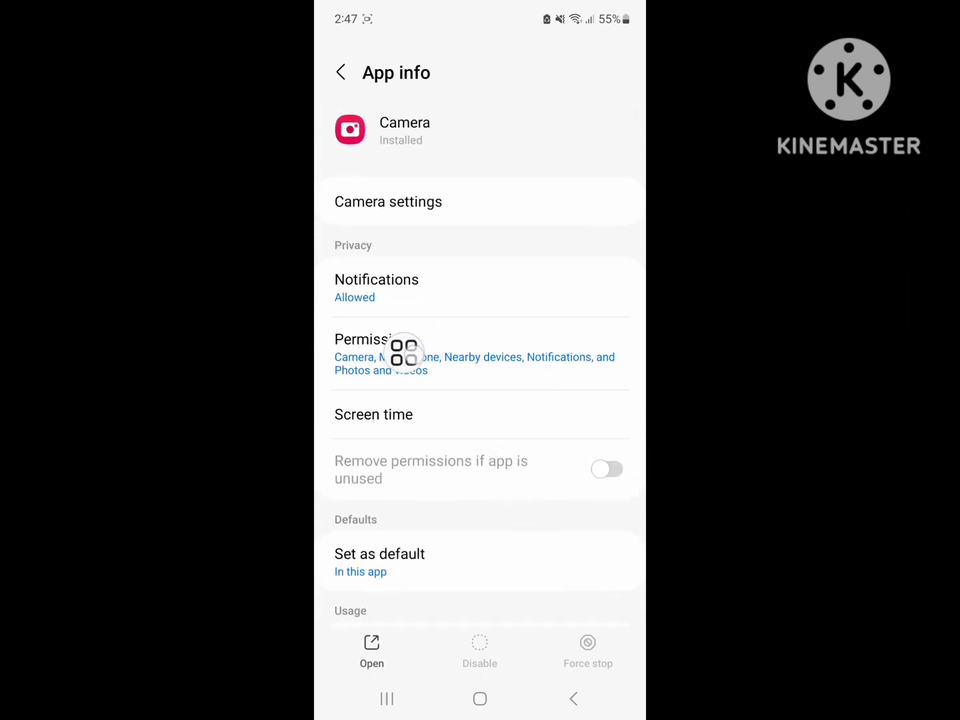
click(471, 354)
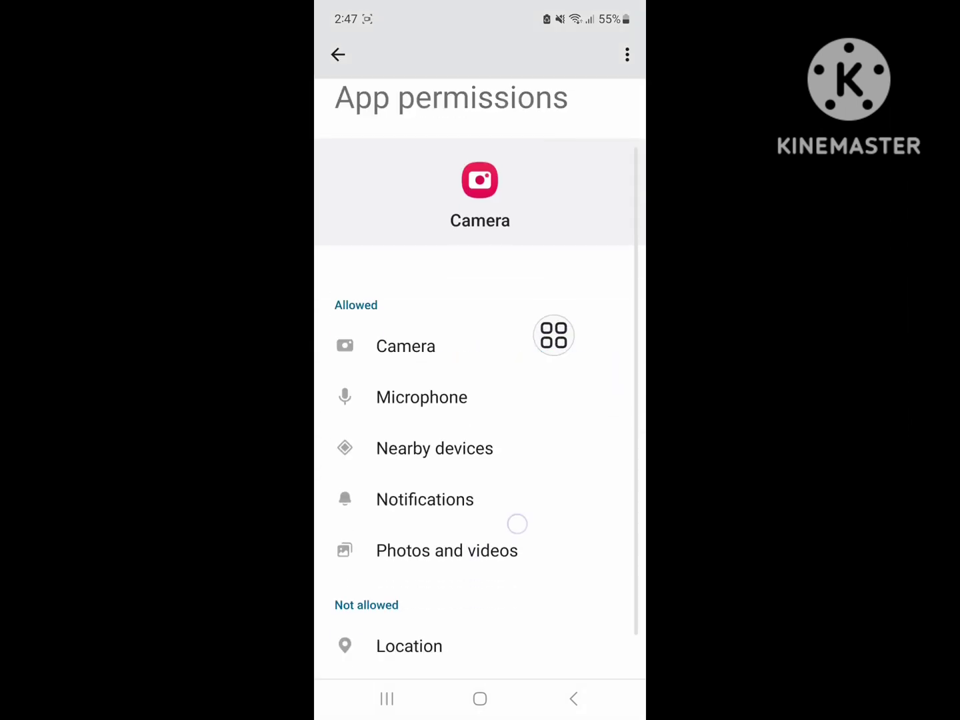
scroll(516, 523, down, 2)
click(410, 545)
click(349, 373)
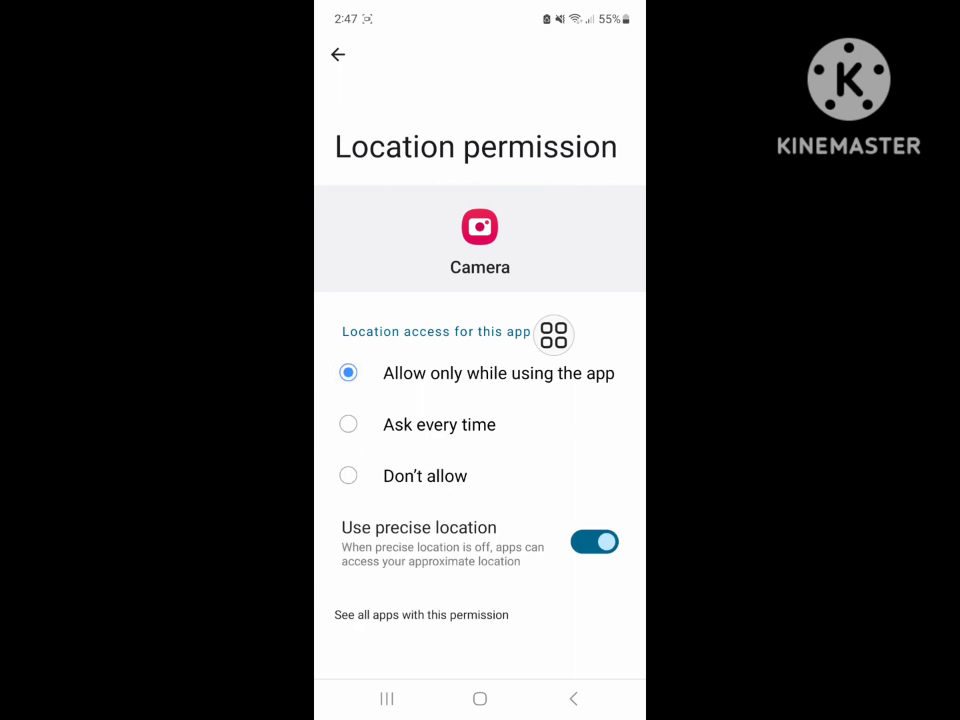
click(573, 698)
click(573, 698)
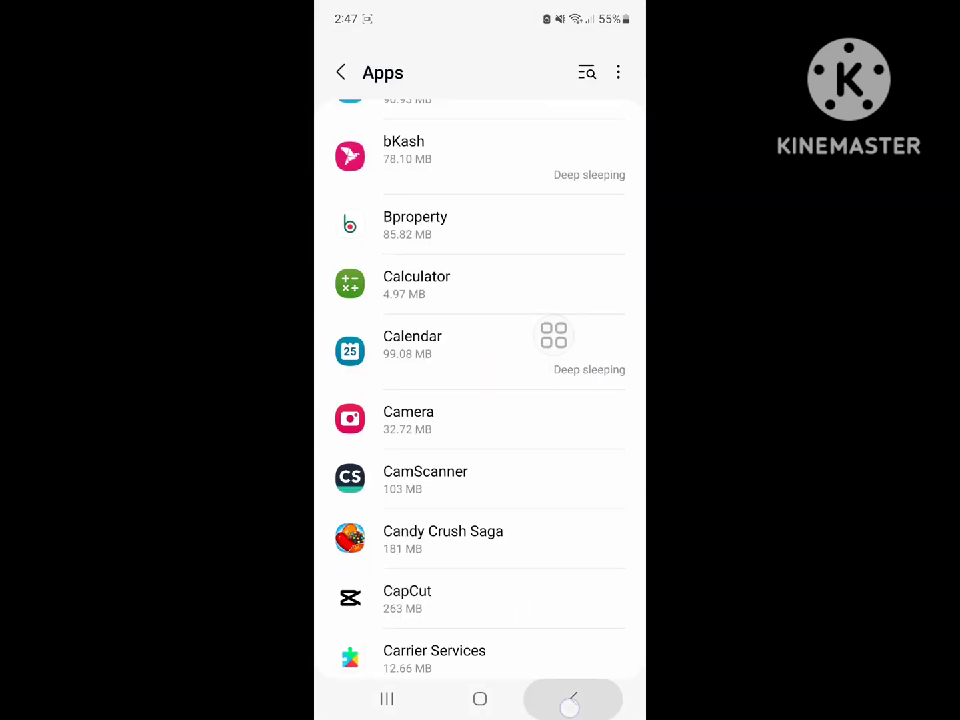
- Return to the home screen and restart the phone from the power options
click(573, 699)
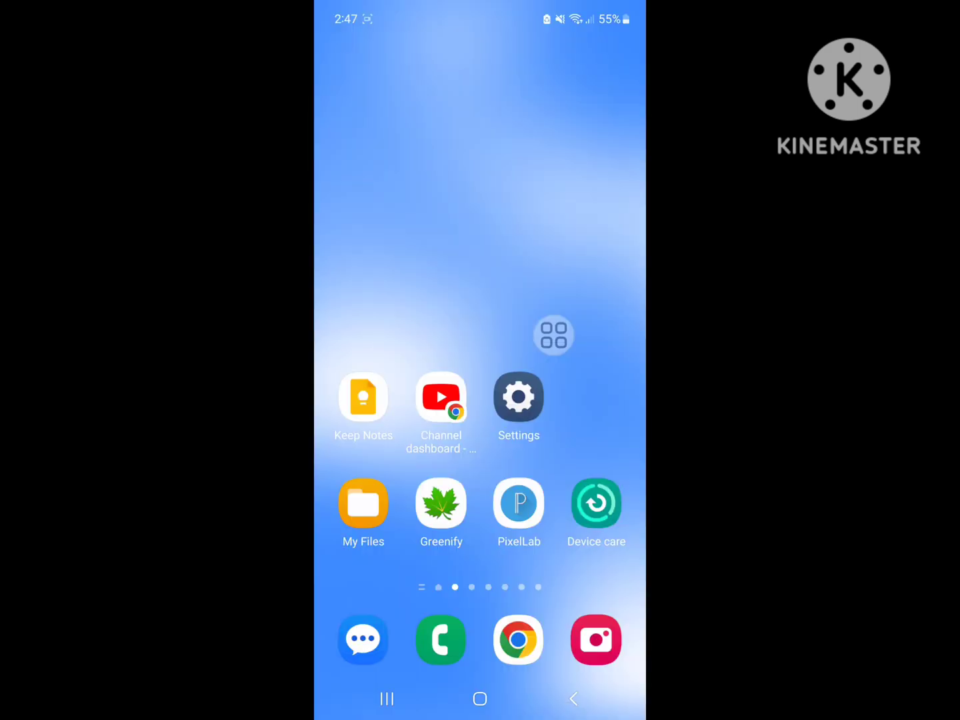
key(XF86PowerOff)
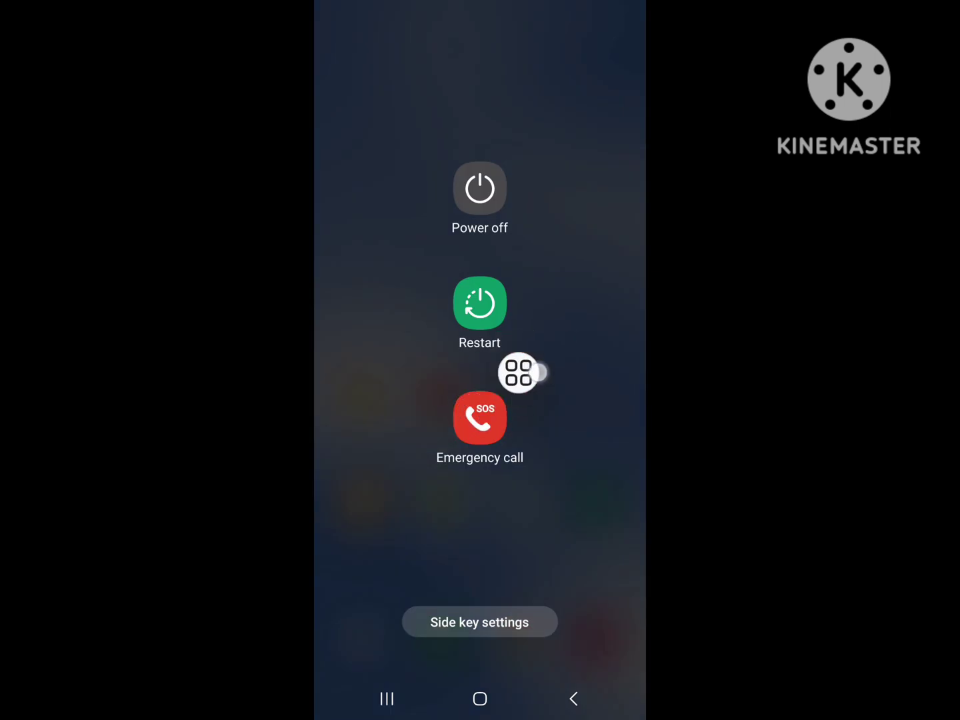
mouse_move(554, 336)
mouse_down()
mouse_move(566, 317)
mouse_move(525, 324)
mouse_move(499, 298)
mouse_move(539, 348)
mouse_up()
click(479, 303)
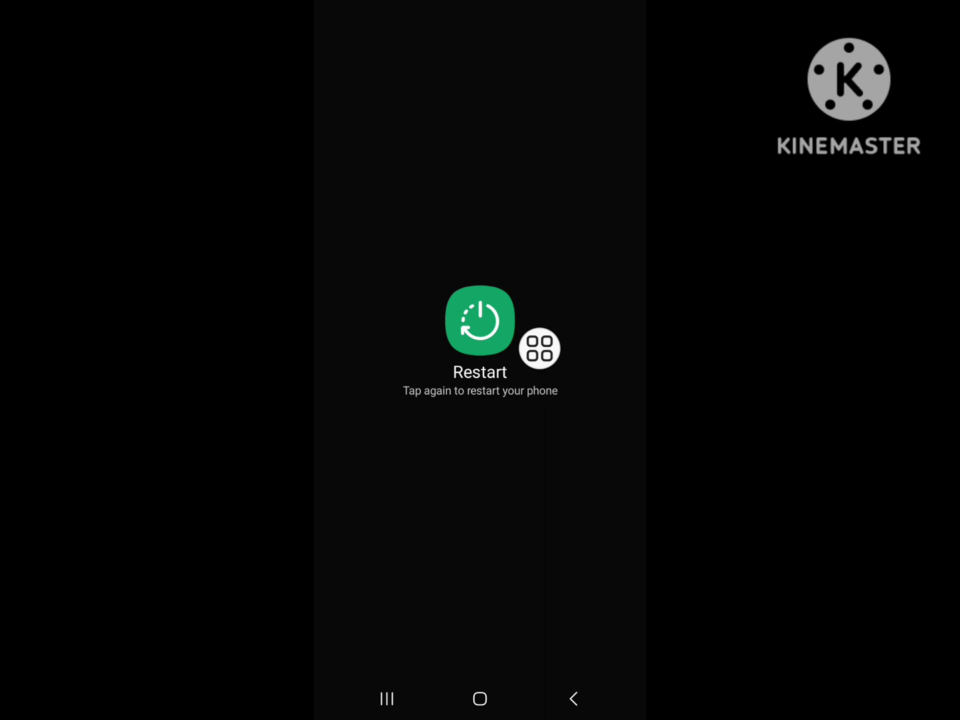
key(Escape)
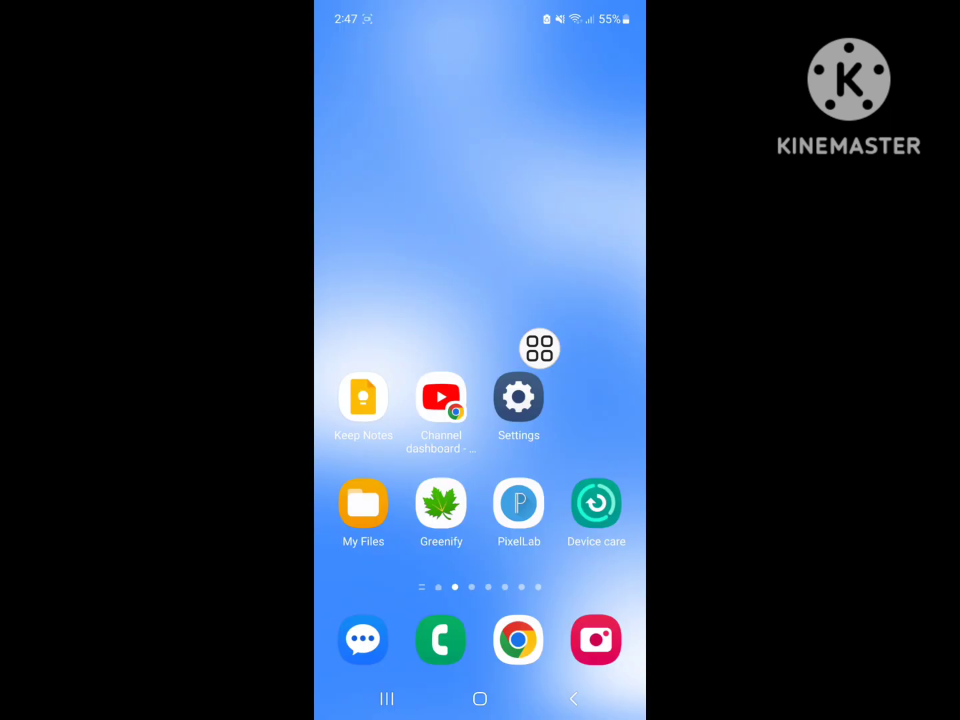
- Launch Camera from the dock, photograph the blanket, and return home
mouse_move(538, 348)
mouse_down()
mouse_move(617, 596)
mouse_move(626, 557)
mouse_up()
click(597, 640)
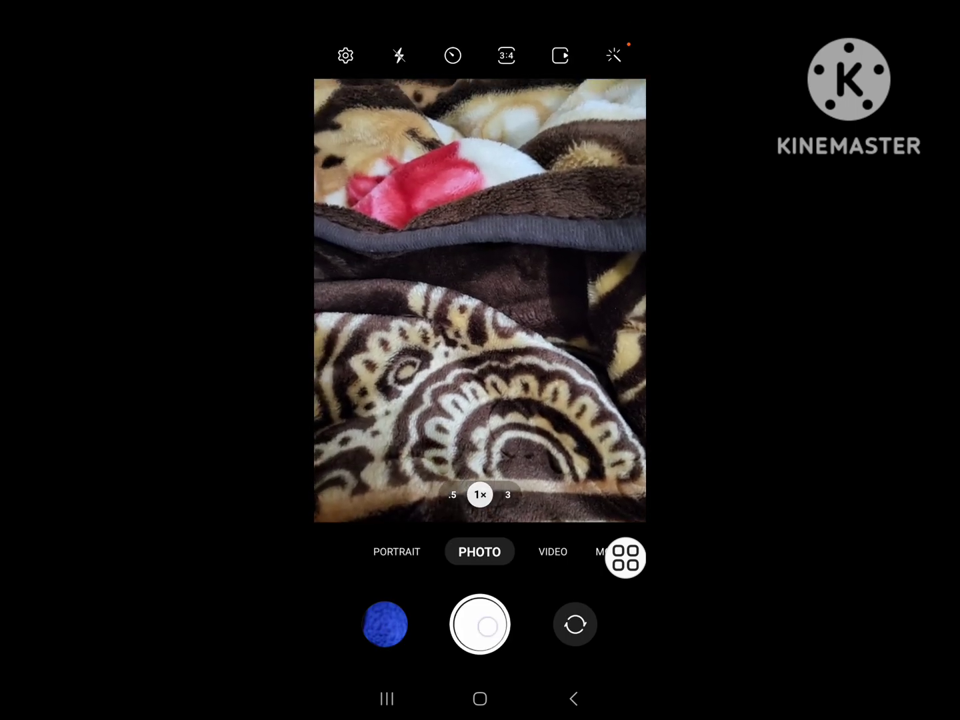
click(480, 624)
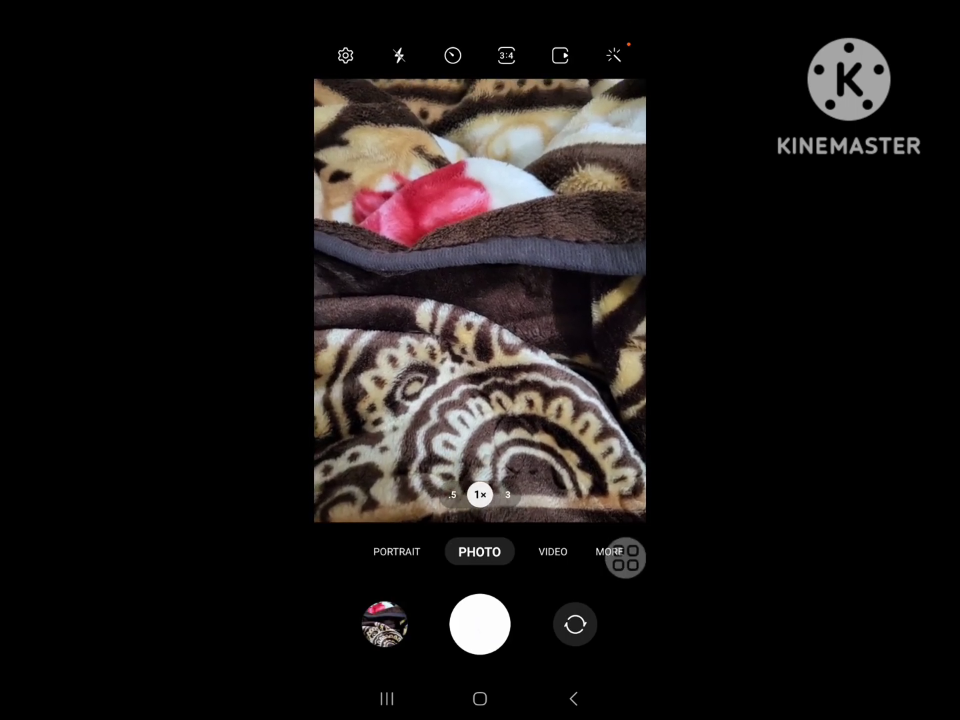
click(480, 699)
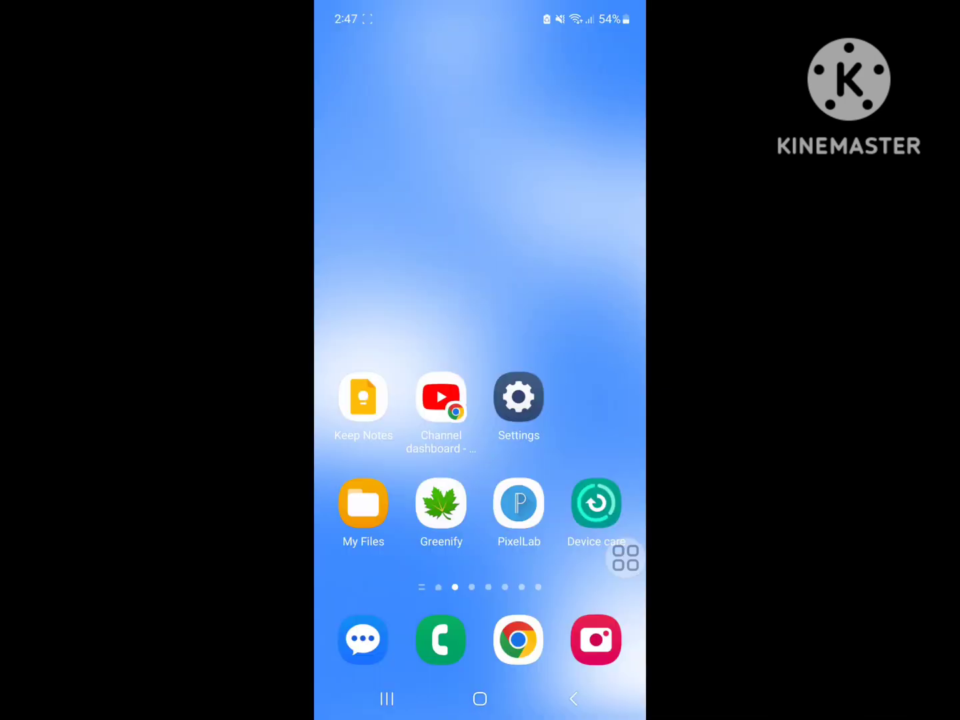